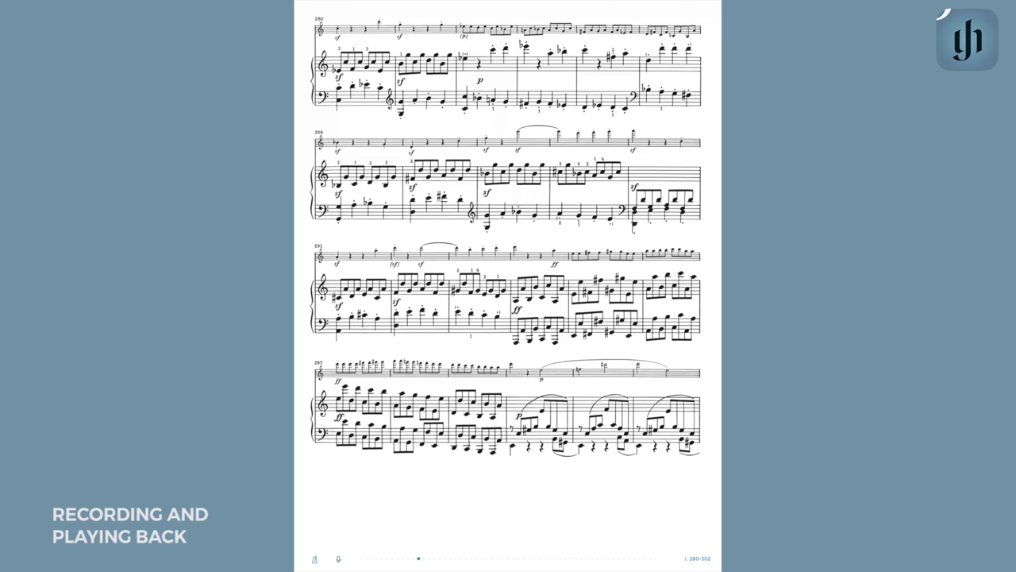
Step: Open the Record Performance panel from the microphone icon below the violin sonata score
{"action": "left_click", "coordinate": [337, 558]}
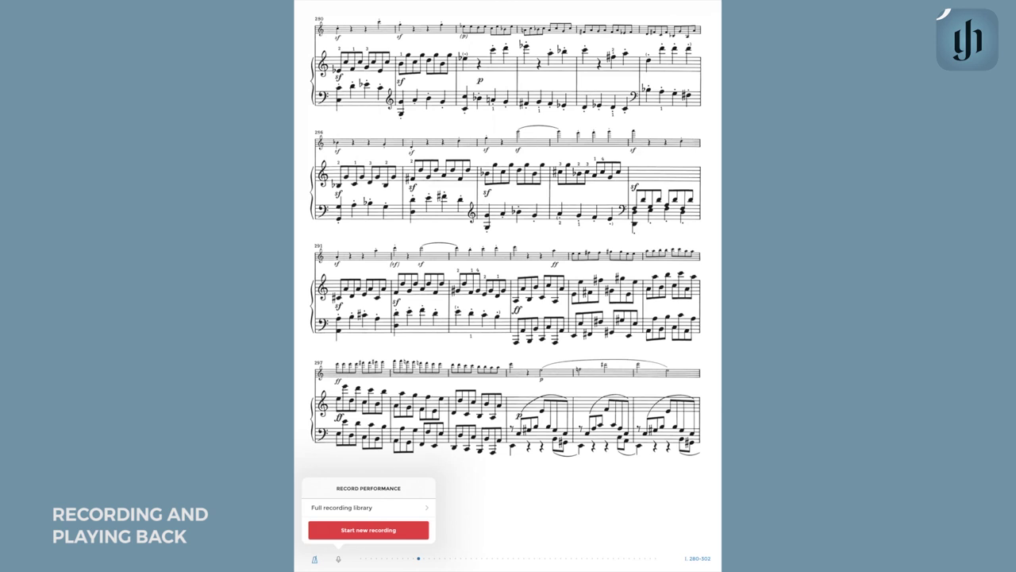
Step: Start a new recording titled 'Test' and begin capturing the performance
{"action": "left_click", "coordinate": [400, 529]}
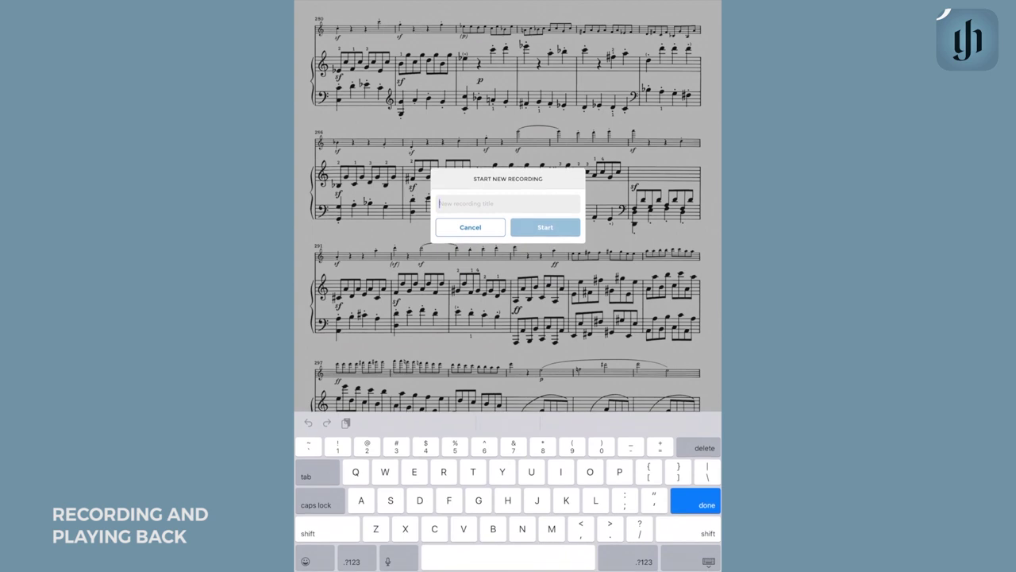
{"action": "type", "text": "T"}
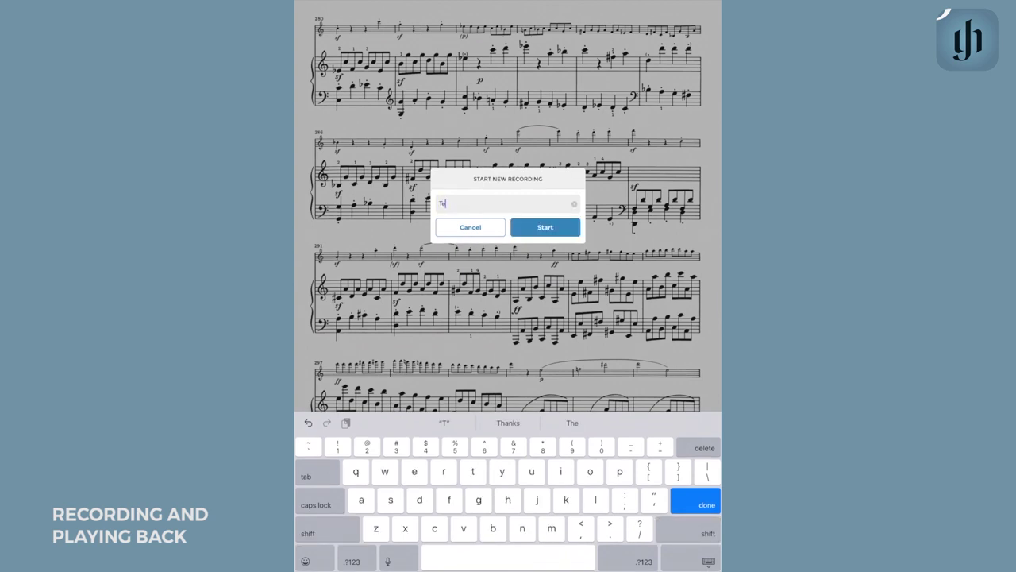
{"action": "type", "text": "est"}
{"action": "key", "text": "Return"}
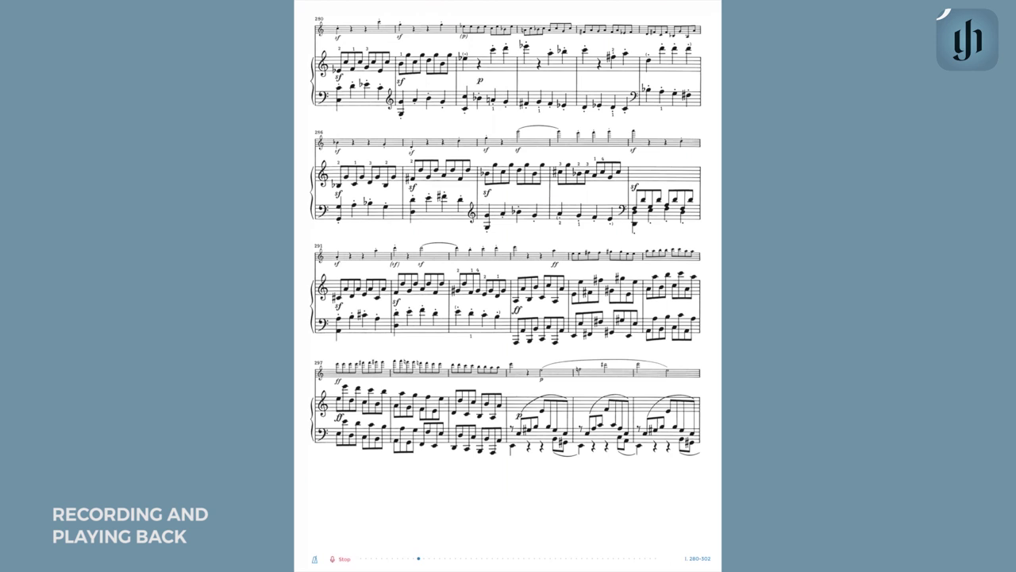
Step: Stop the 11-second Test recording and set its playback to 0.75x speed with looping on
{"action": "left_click", "coordinate": [341, 559]}
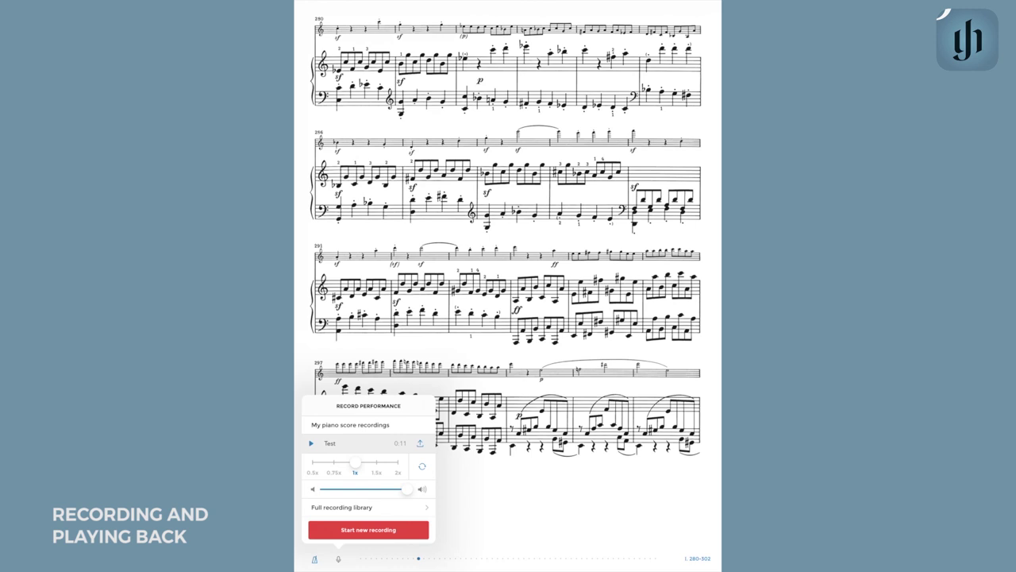
{"action": "left_click", "coordinate": [420, 443]}
{"action": "mouse_move", "coordinate": [355, 463]}
{"action": "left_mouse_down"}
{"action": "mouse_move", "coordinate": [362, 469]}
{"action": "mouse_move", "coordinate": [333, 472]}
{"action": "left_mouse_up"}
{"action": "left_click", "coordinate": [422, 465]}
Step: In the Full Recording Library, expose Rename and Delete on the 0:11 Test row
{"action": "left_click", "coordinate": [362, 507]}
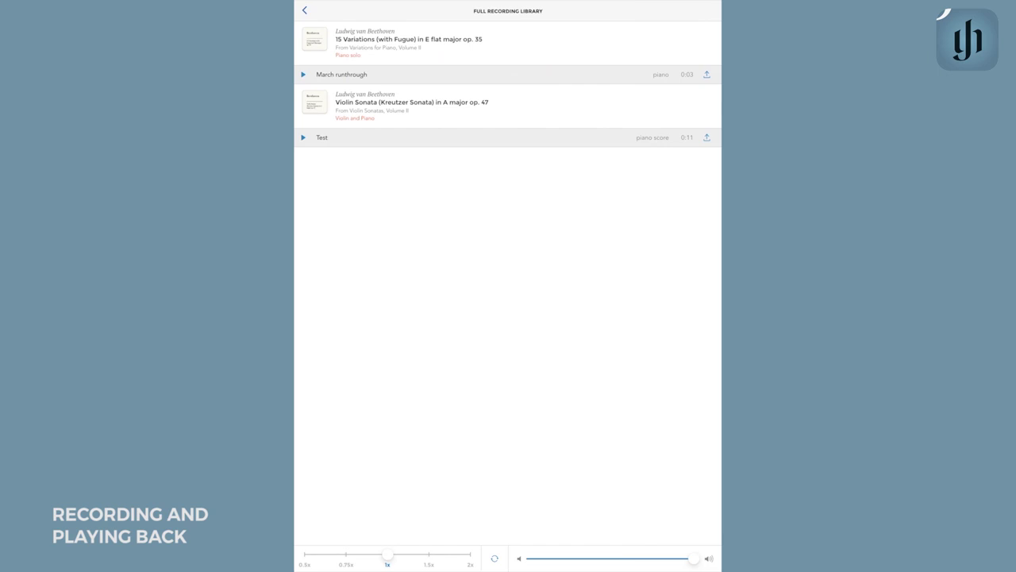
{"action": "left_click_drag", "start_coordinate": [683, 137], "coordinate": [620, 138]}
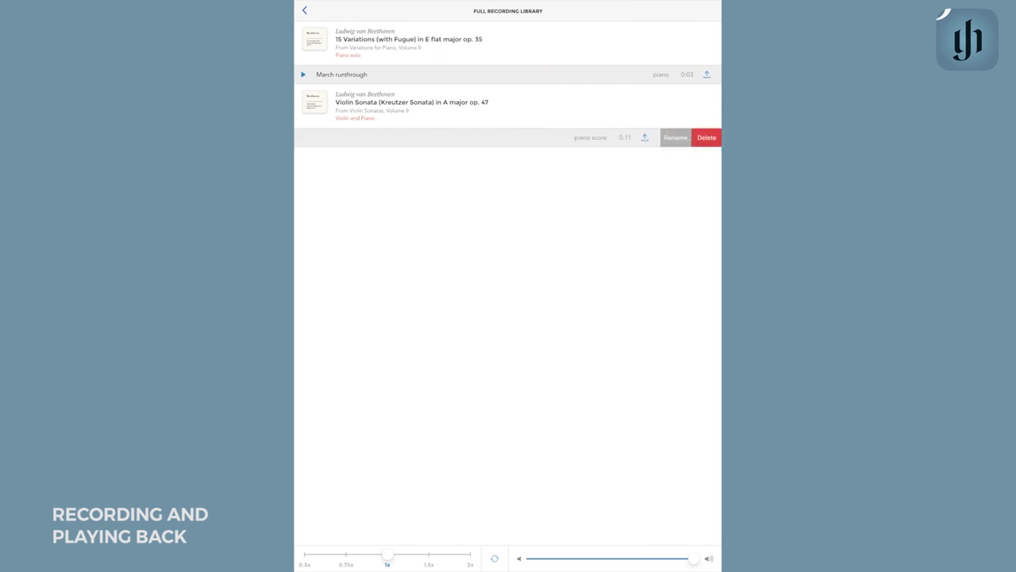